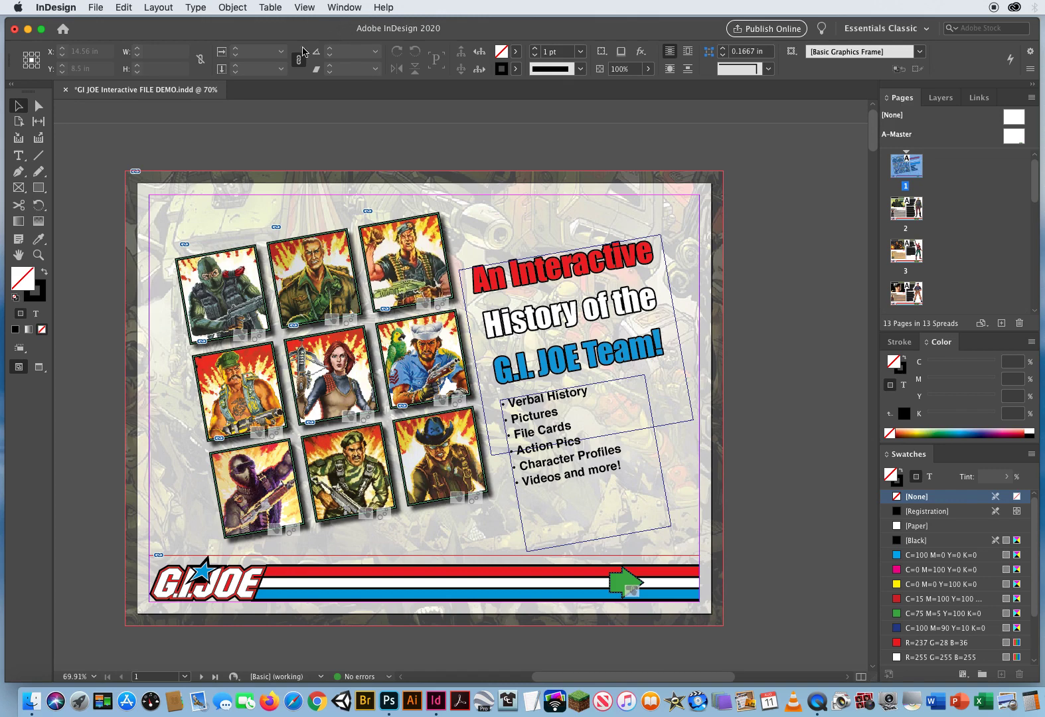
Start a Save As, check the format list, then cancel without saving
mouse_move(113, 216)
mouse_down()
mouse_move(241, 187)
mouse_move(149, 181)
mouse_move(109, 211)
mouse_up()
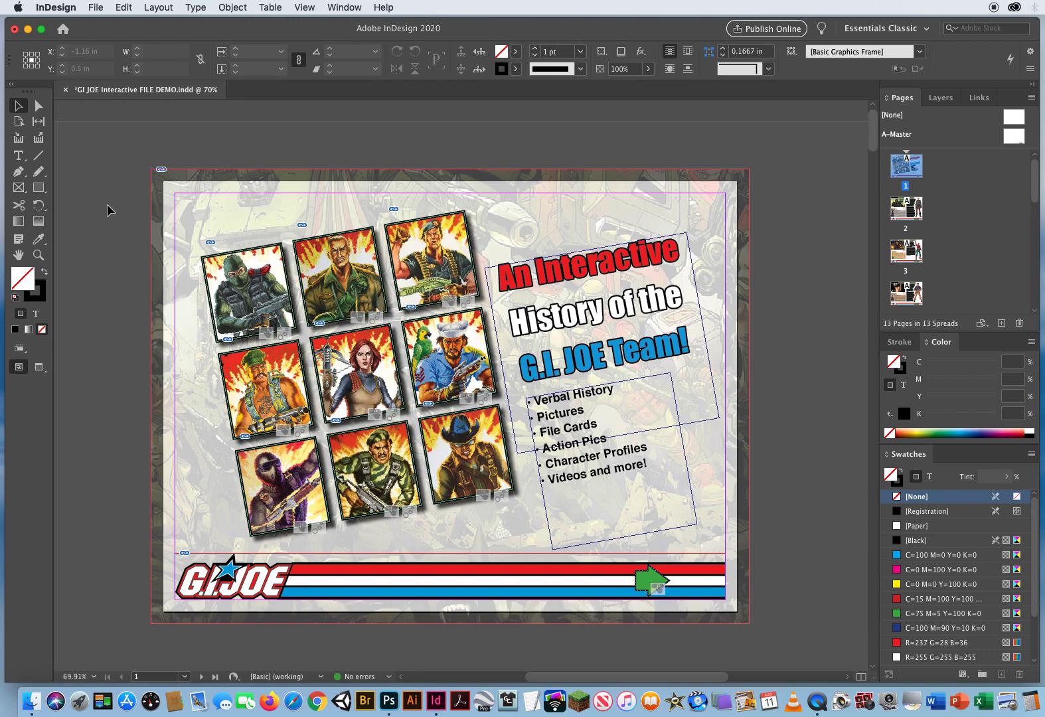
click(96, 8)
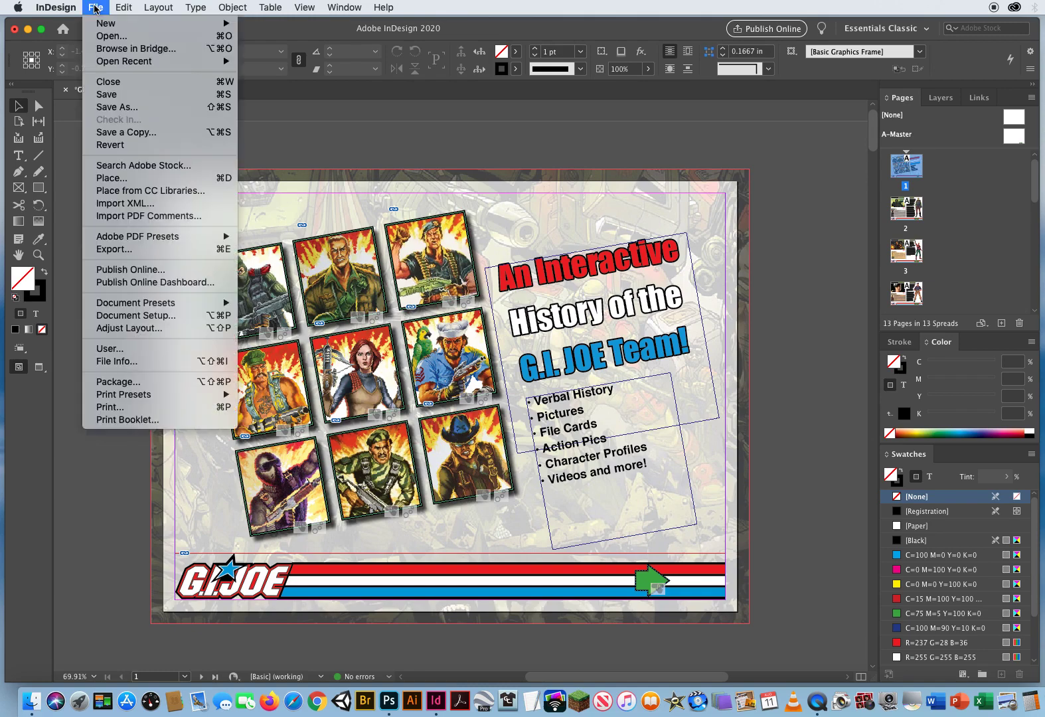
click(107, 107)
click(643, 336)
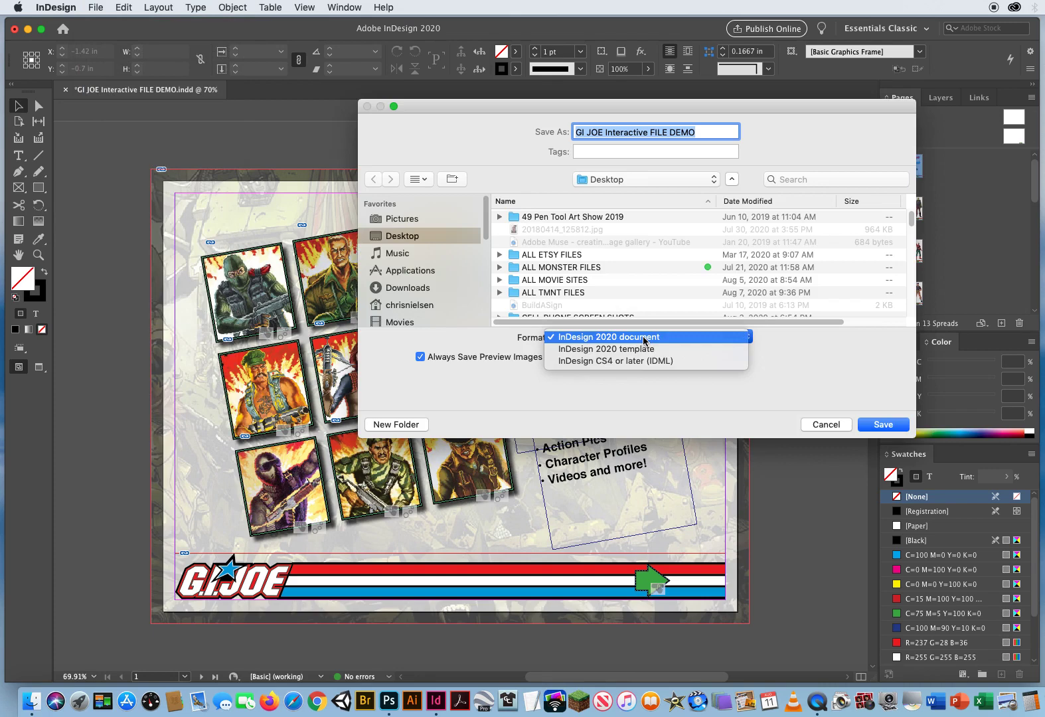
click(639, 389)
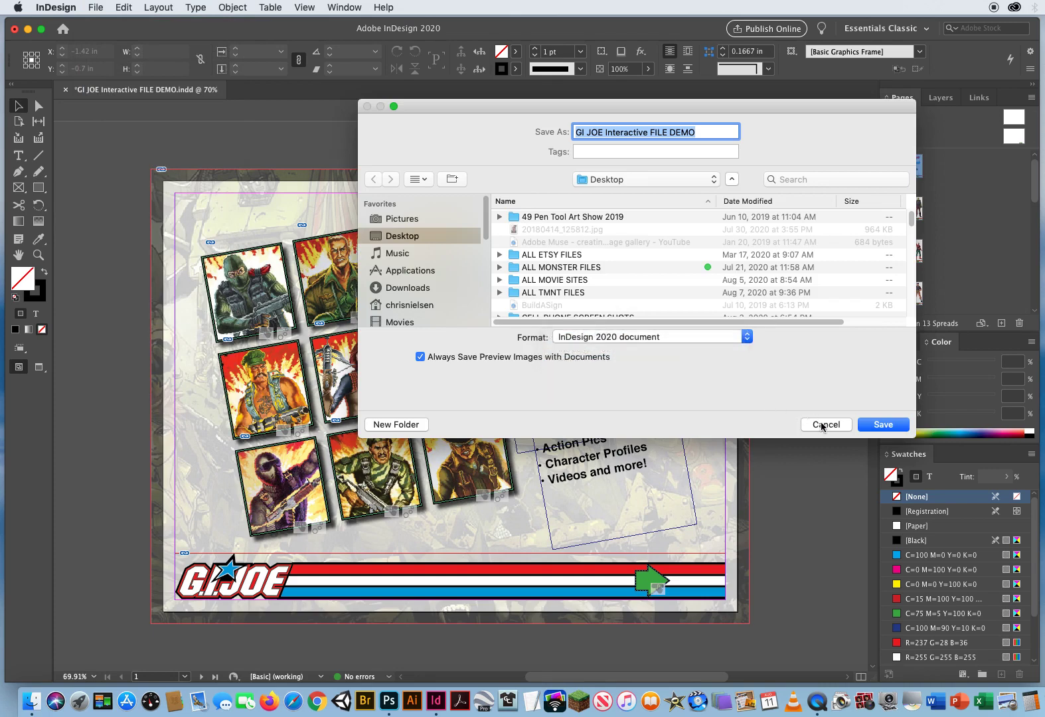
click(825, 424)
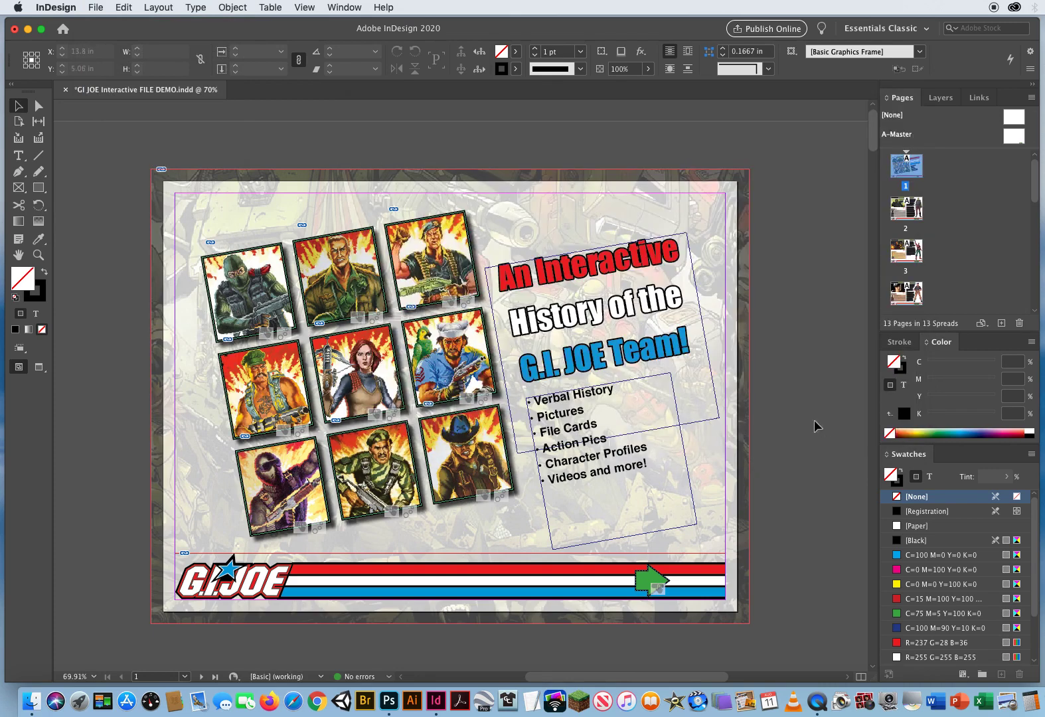
Export the document as EPUB (Fixed Layout) named 'GI JOE Interactive EPUB'
click(97, 7)
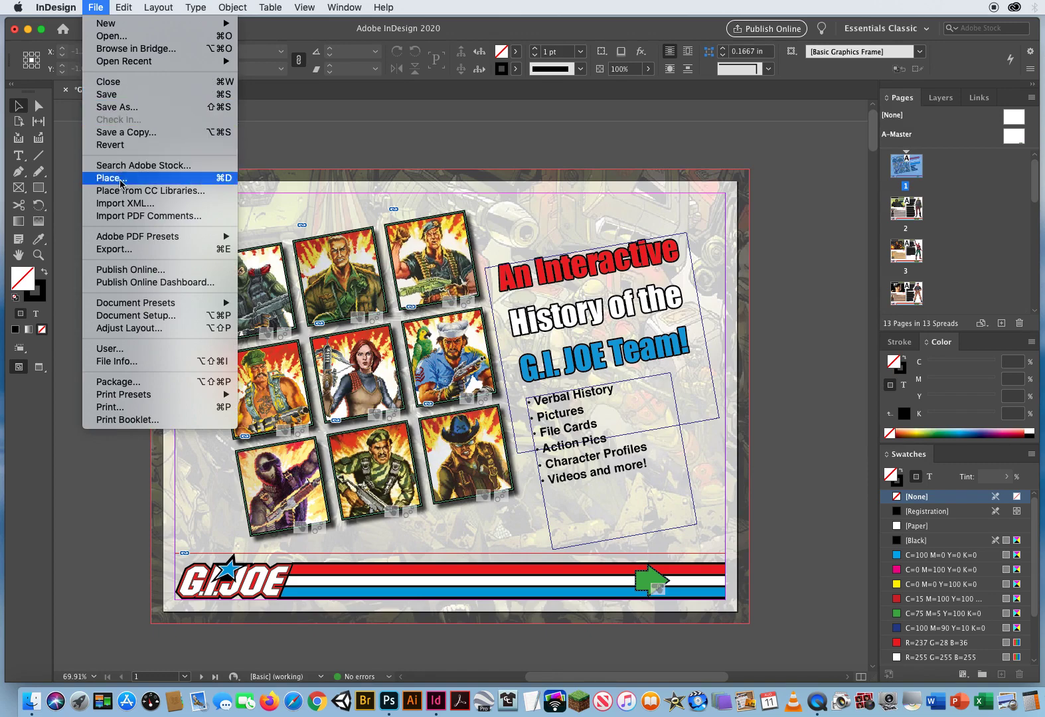
click(135, 253)
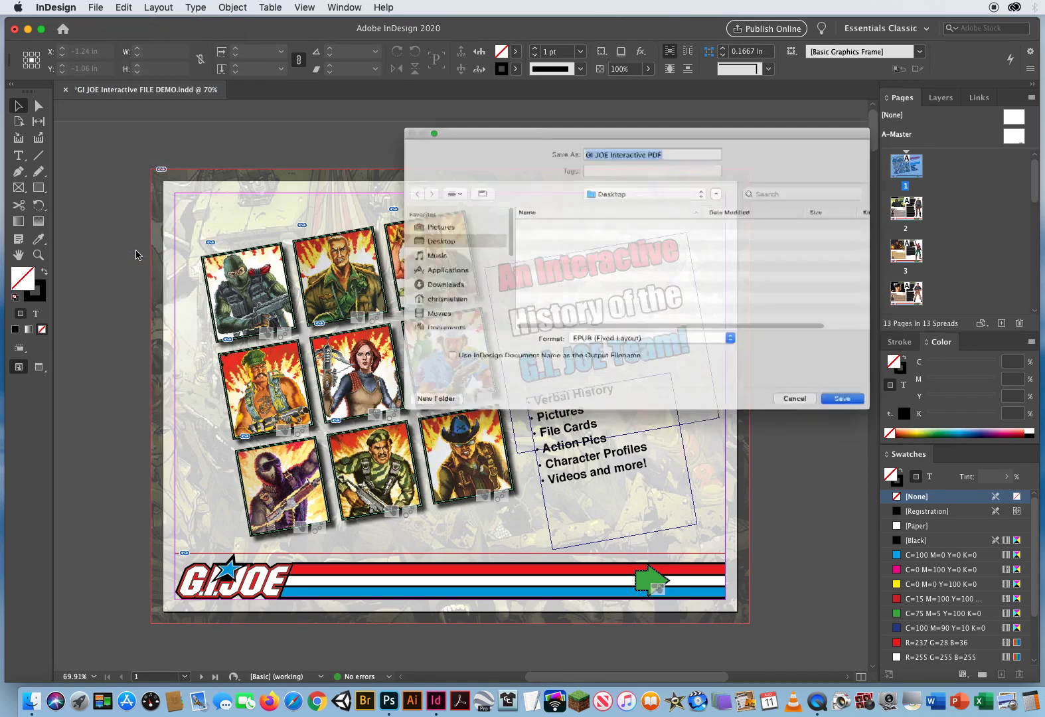
click(656, 351)
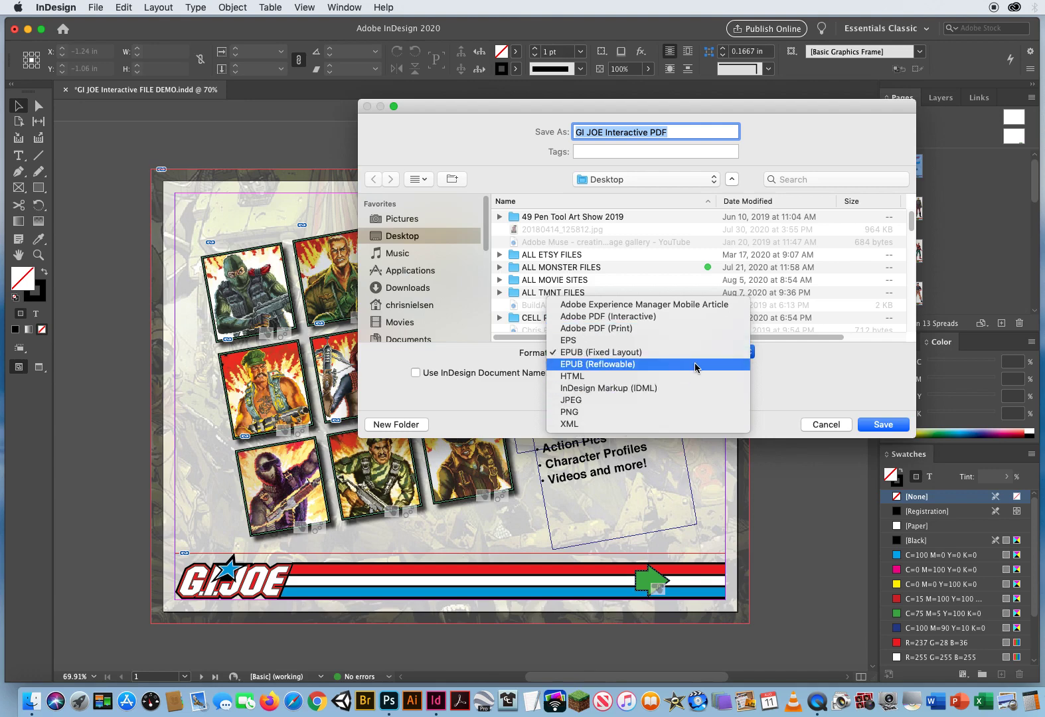
click(602, 356)
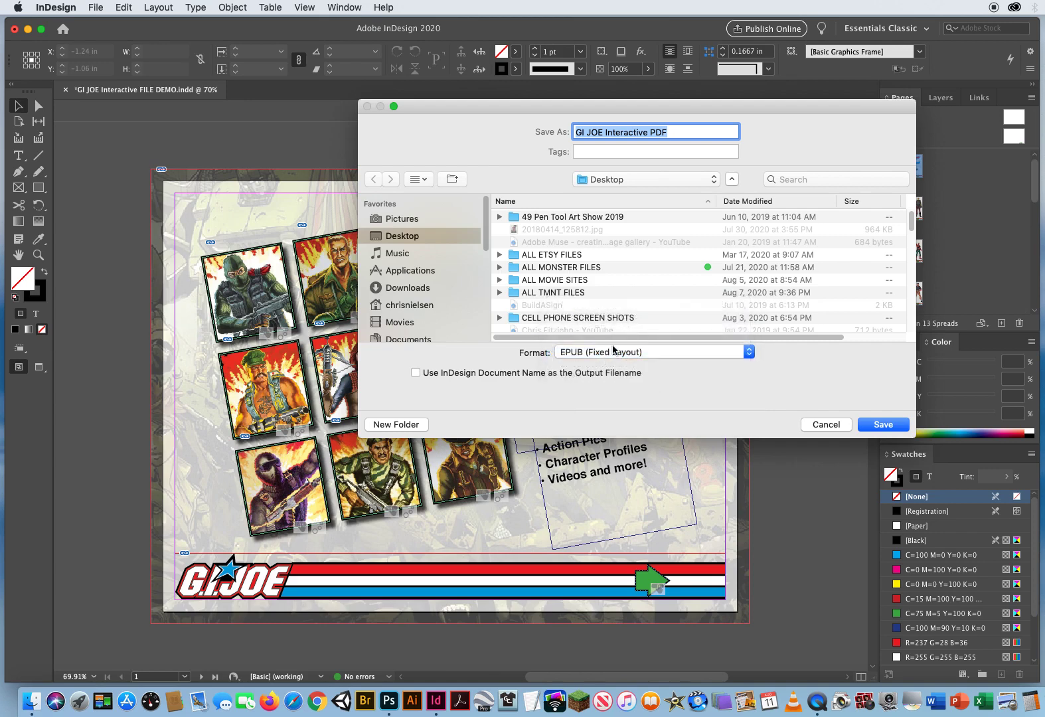
click(673, 132)
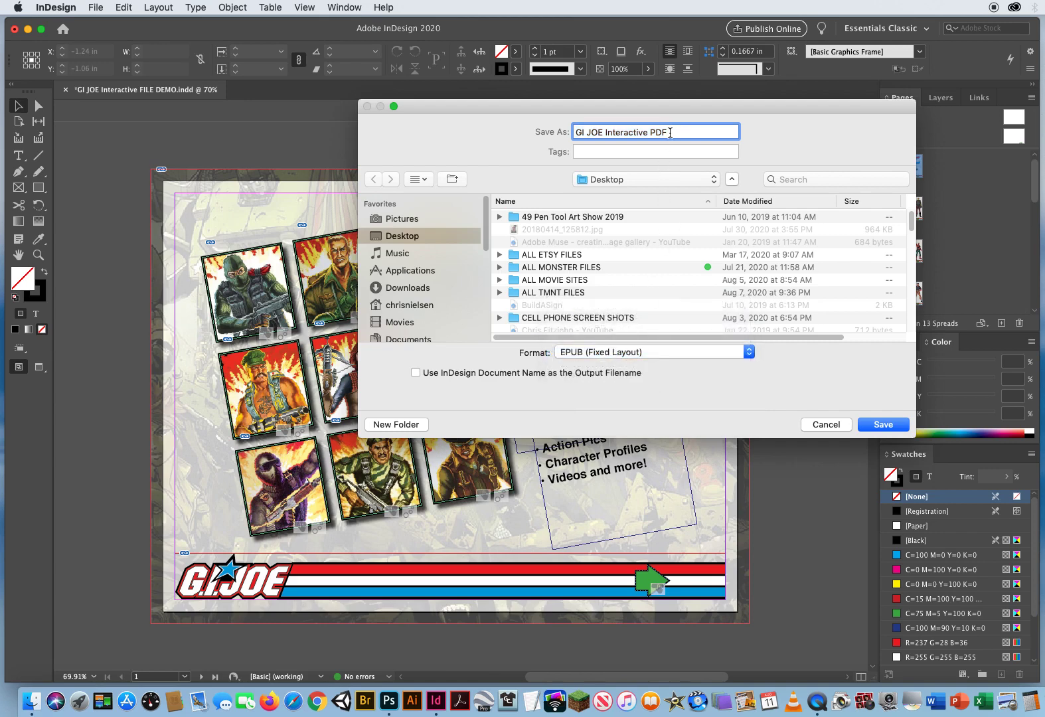
drag(670, 132, 652, 133)
text(EPUB)
click(879, 425)
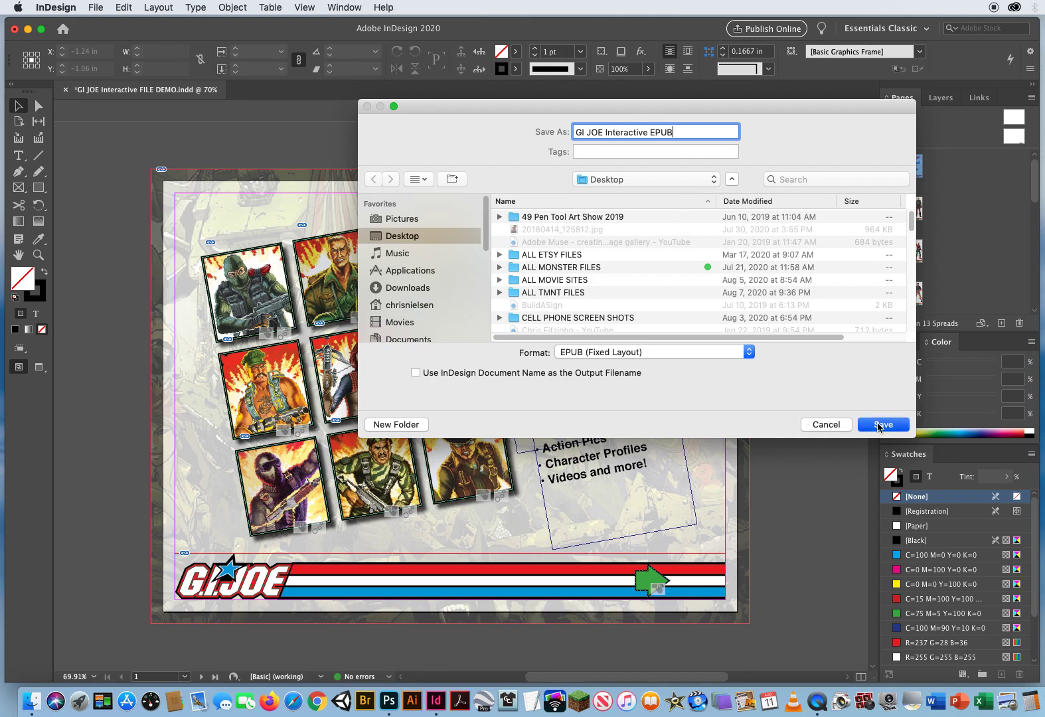
Keep the rasterized first page as the EPUB cover
drag(612, 170, 510, 148)
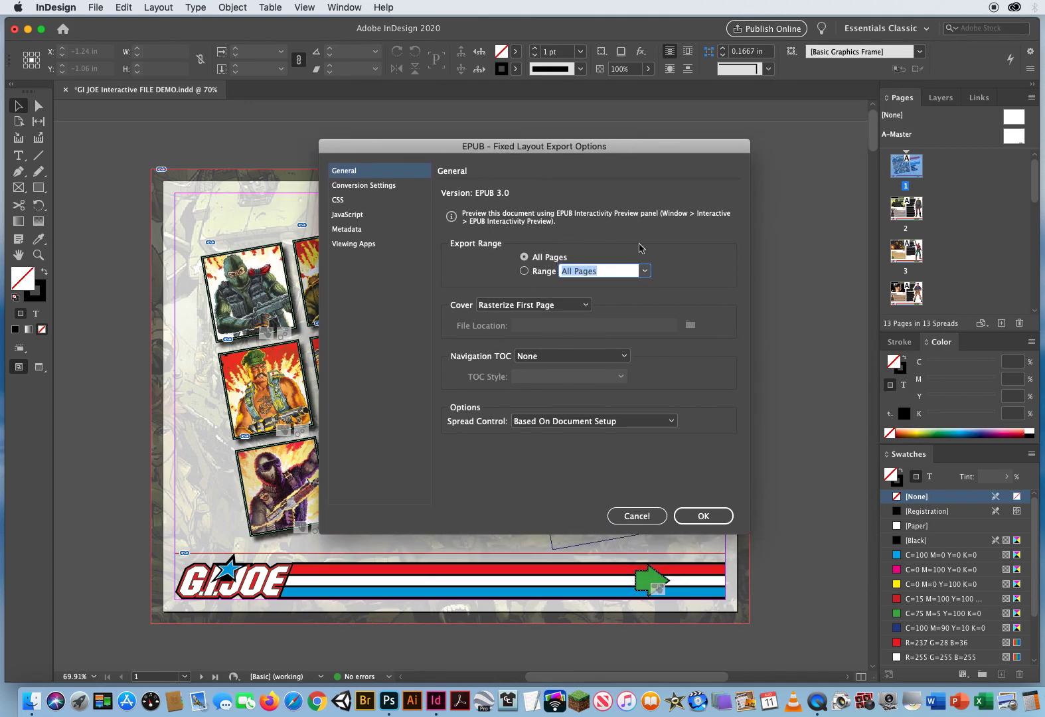
click(585, 305)
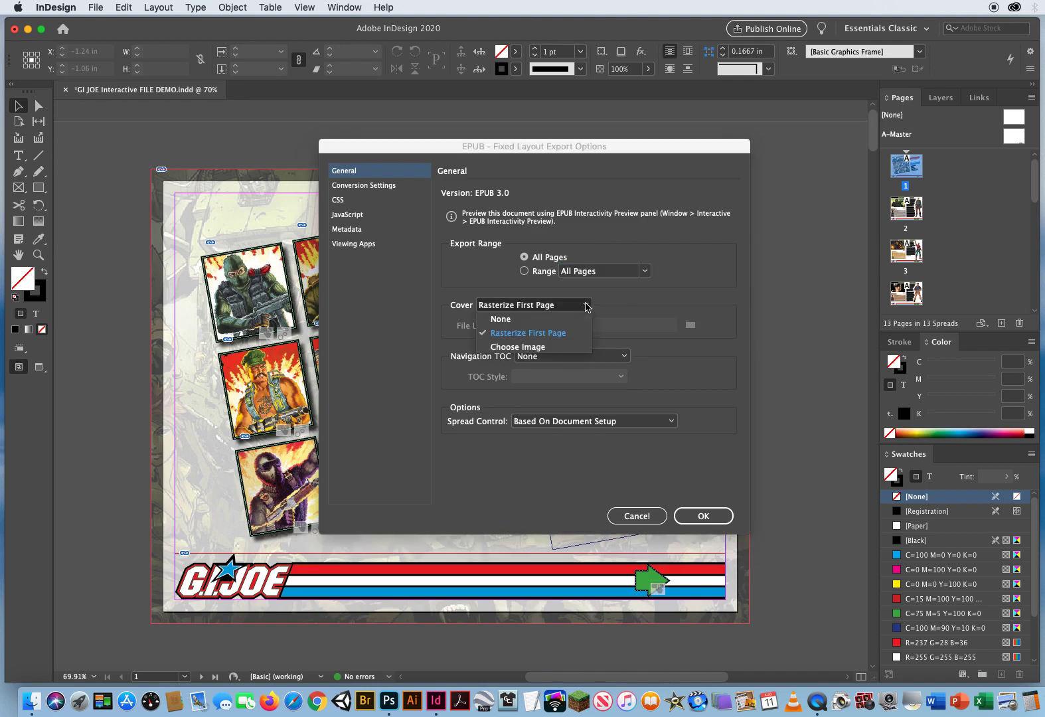
click(641, 300)
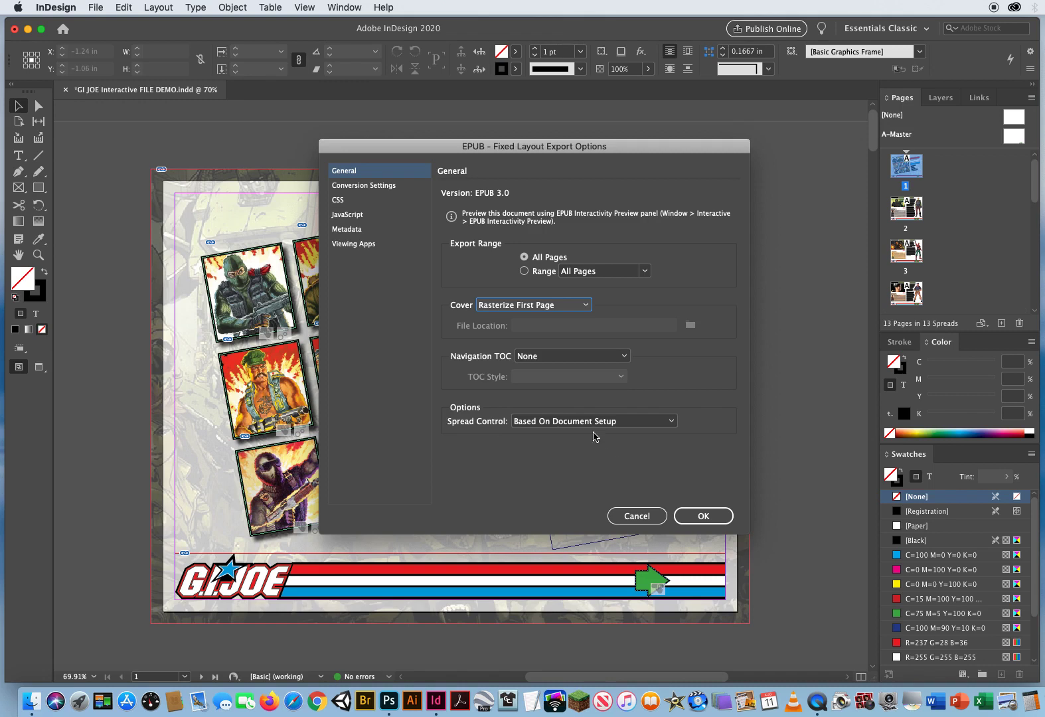
Review the Conversion Settings, CSS, JavaScript and Metadata panels, then start the export
click(384, 185)
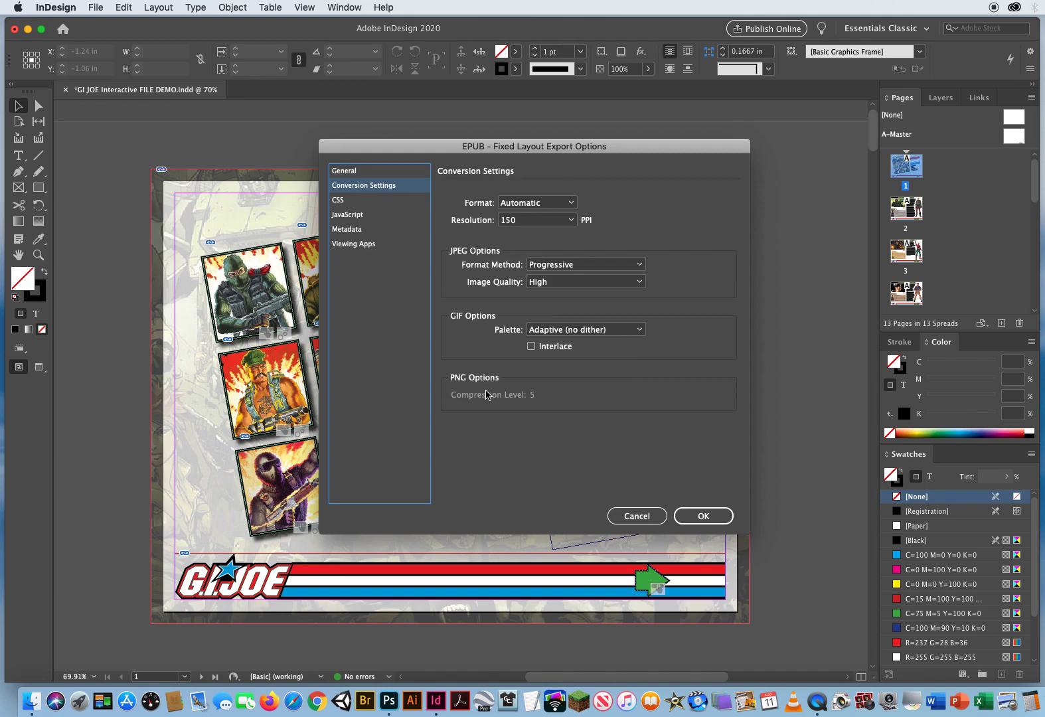
click(374, 200)
click(376, 215)
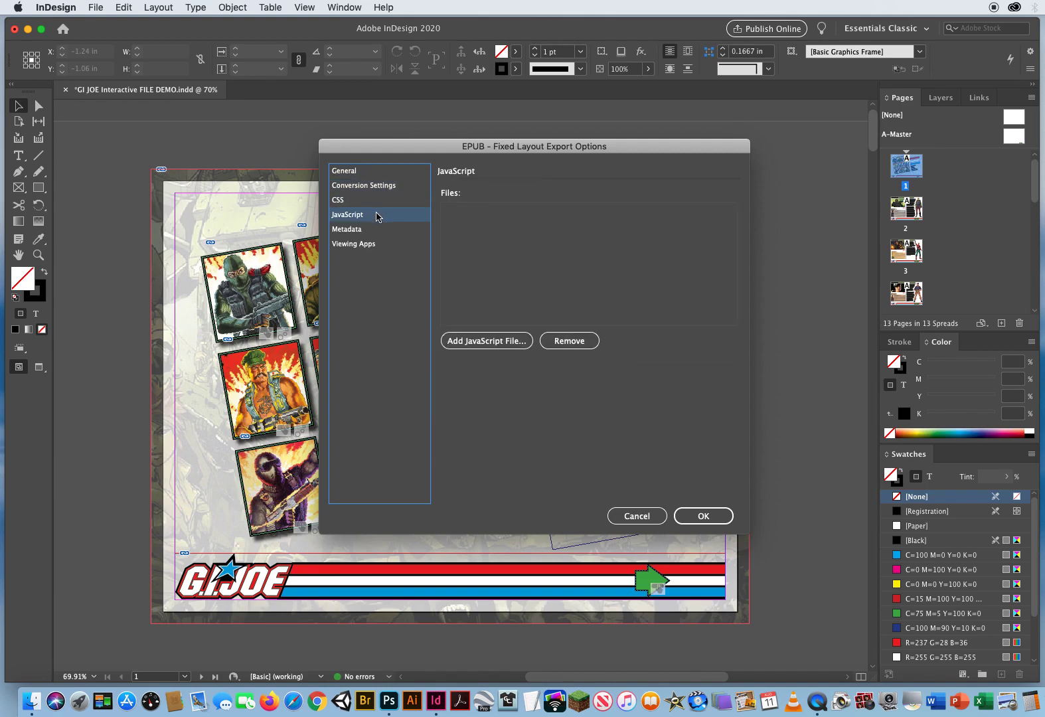
click(374, 230)
click(373, 173)
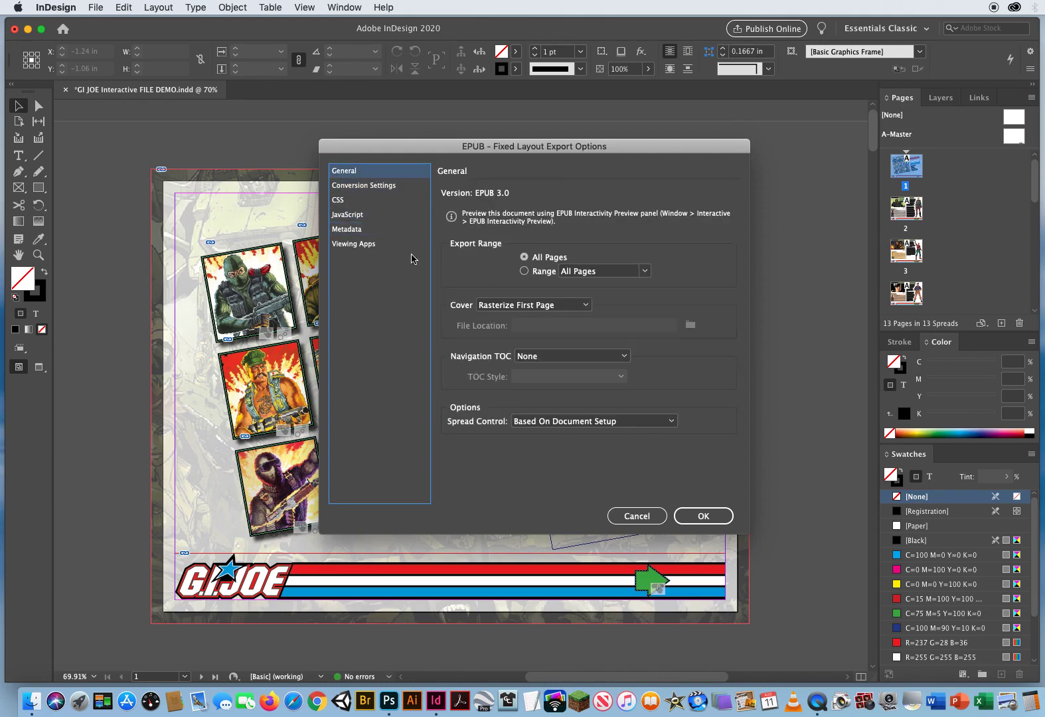
click(697, 517)
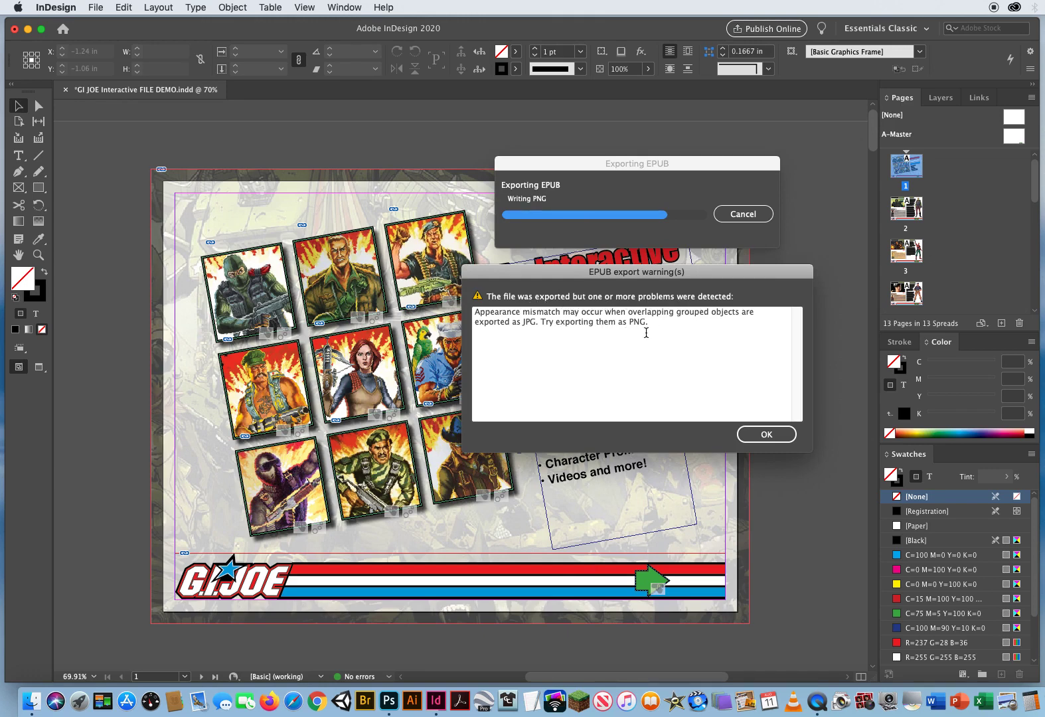
Acknowledge the JPG overlapping-objects warning to finish the EPUB export
click(764, 434)
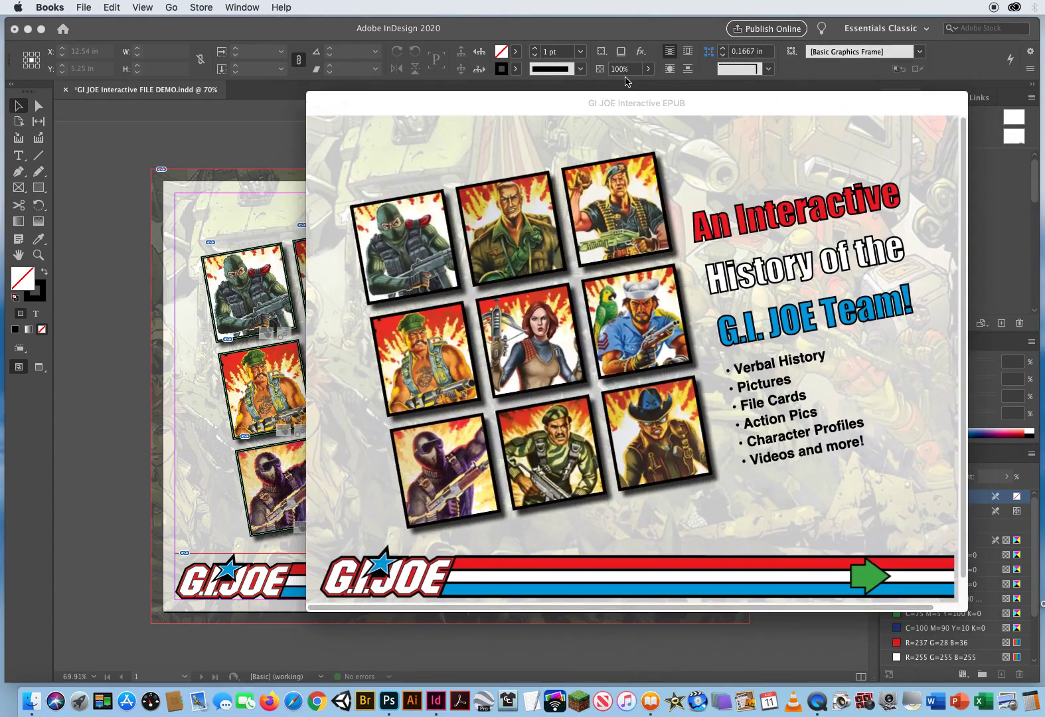
drag(731, 104, 560, 118)
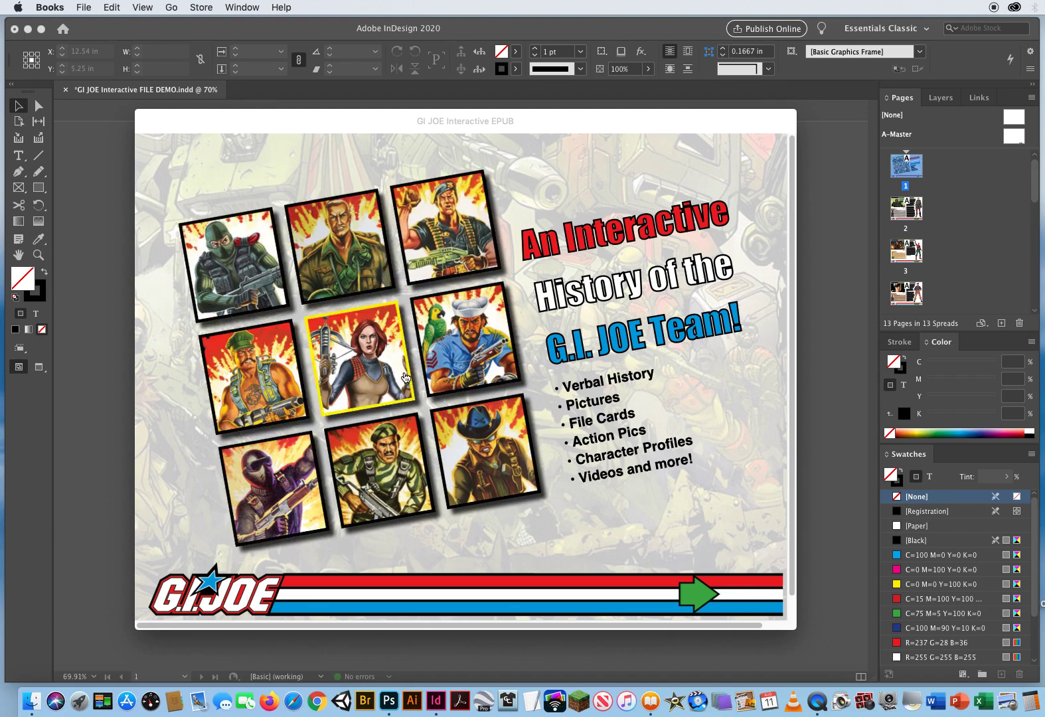
click(449, 230)
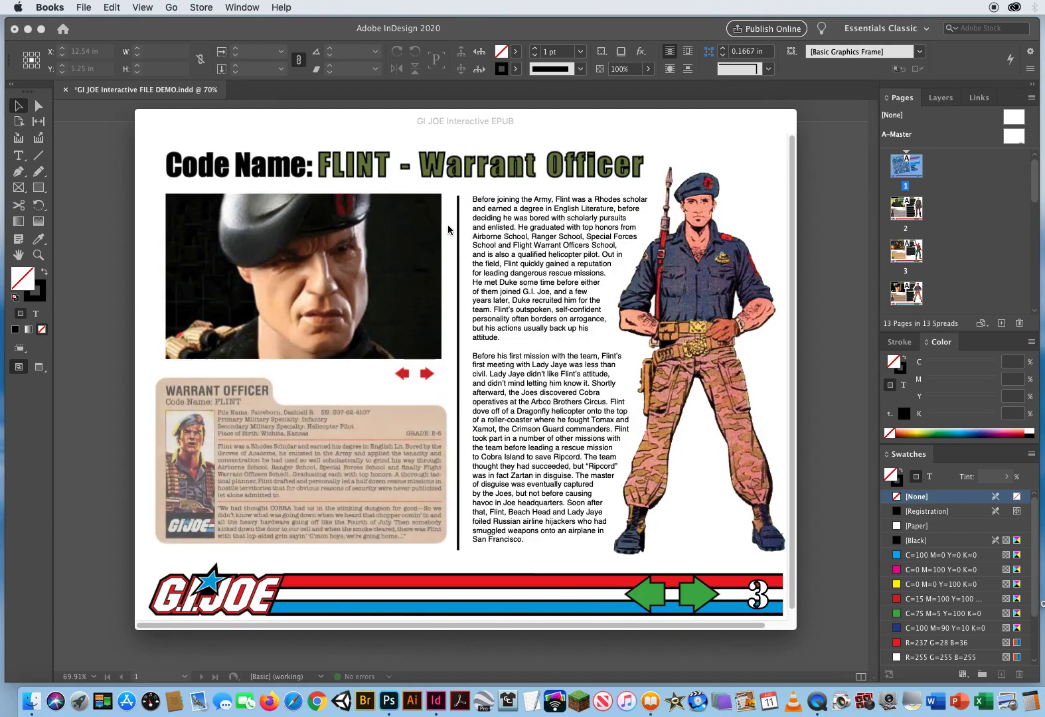
click(427, 374)
click(426, 375)
click(427, 376)
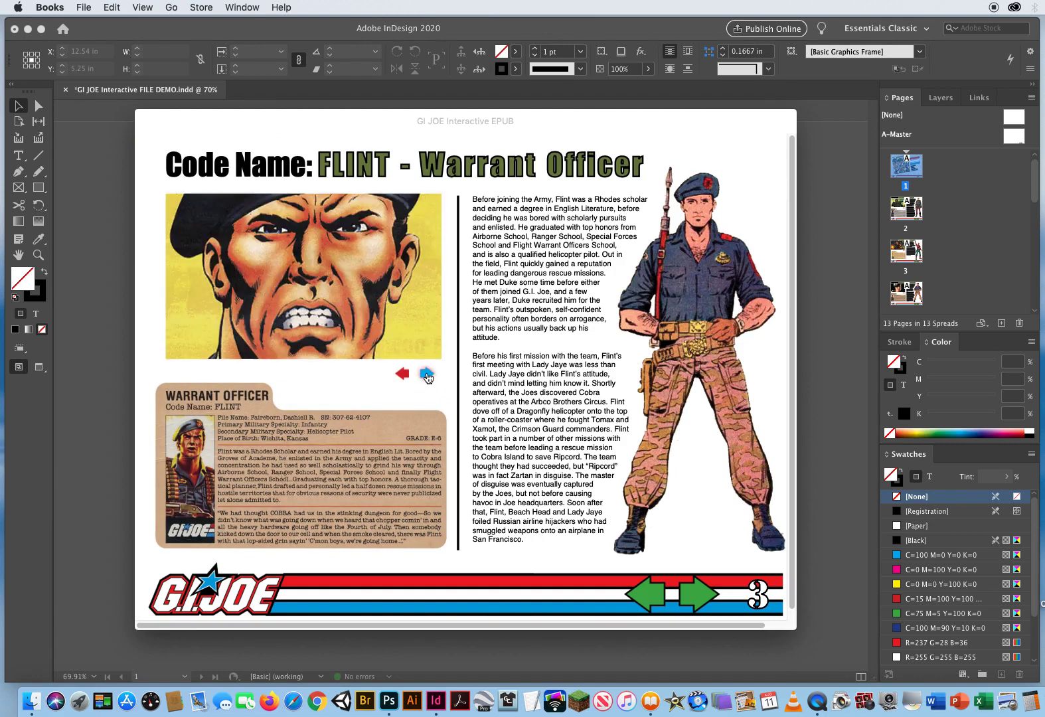
click(427, 376)
Page through Gung-Ho, Scarlett, Snake Eyes and Comic Books to the G.I. JOE Animation page
click(696, 586)
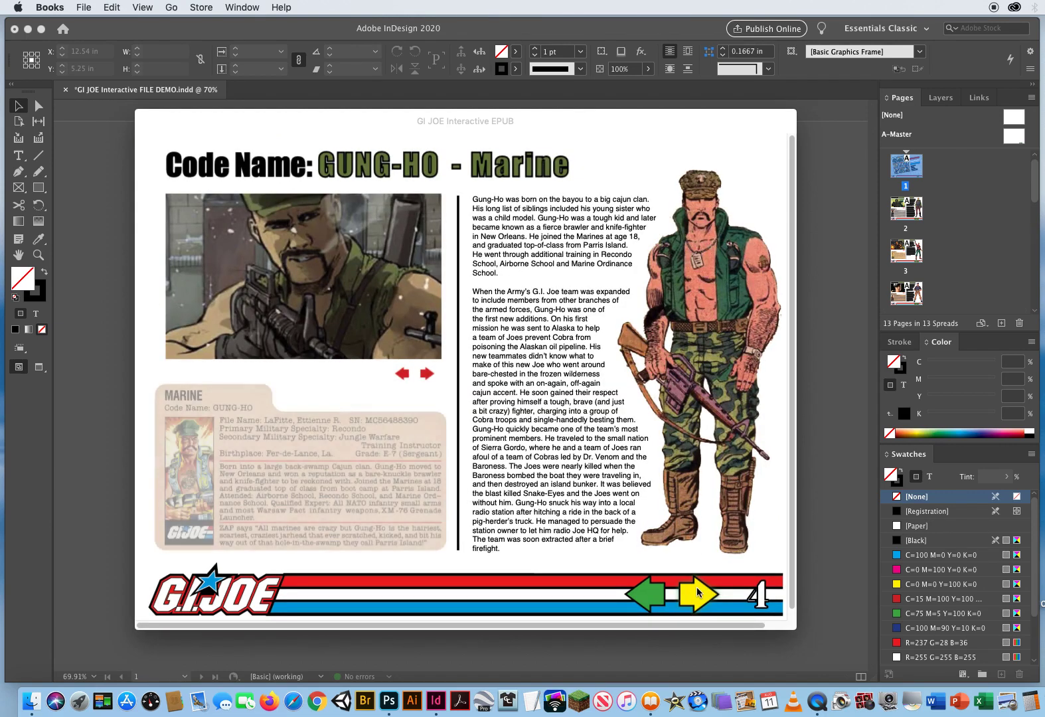
click(697, 587)
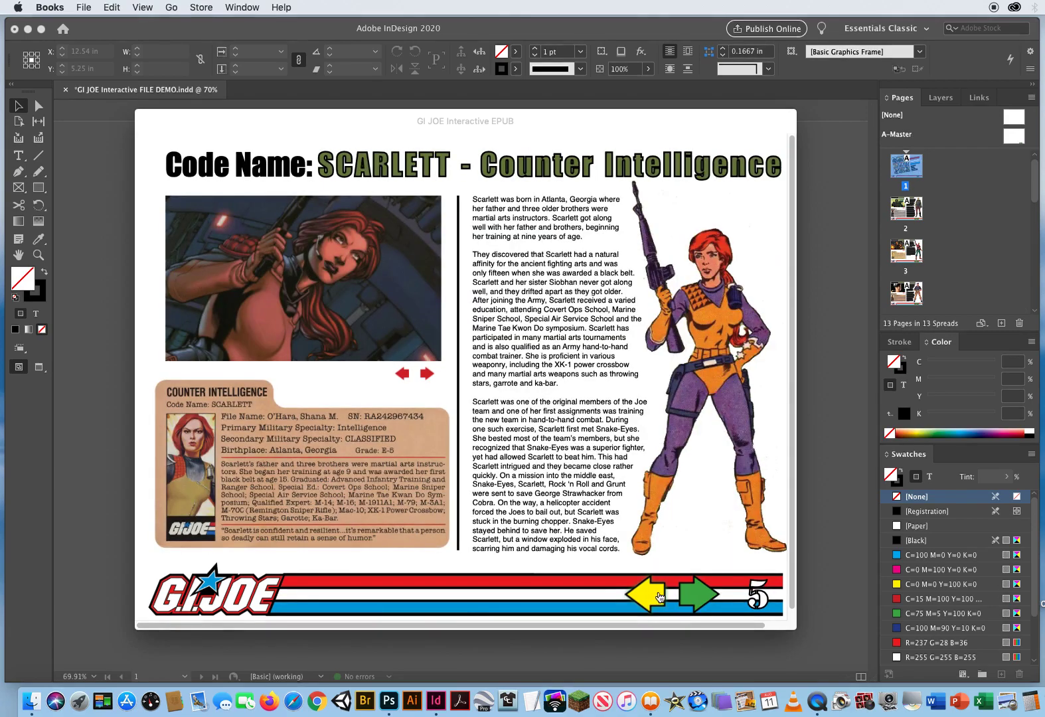
click(659, 596)
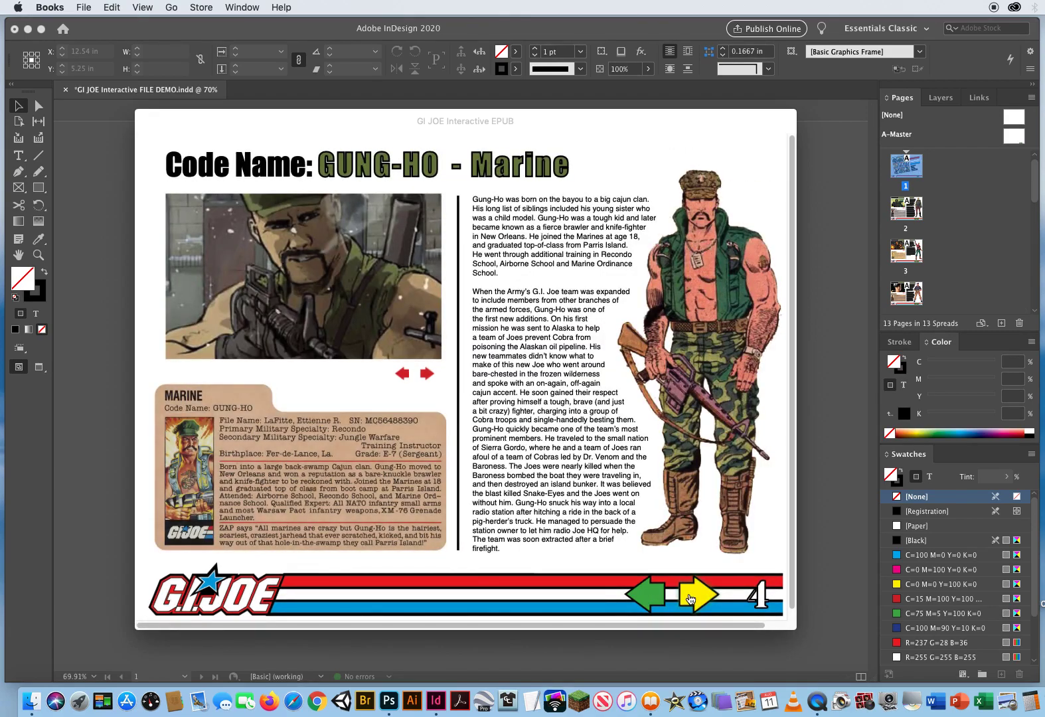
click(693, 598)
click(696, 597)
click(700, 595)
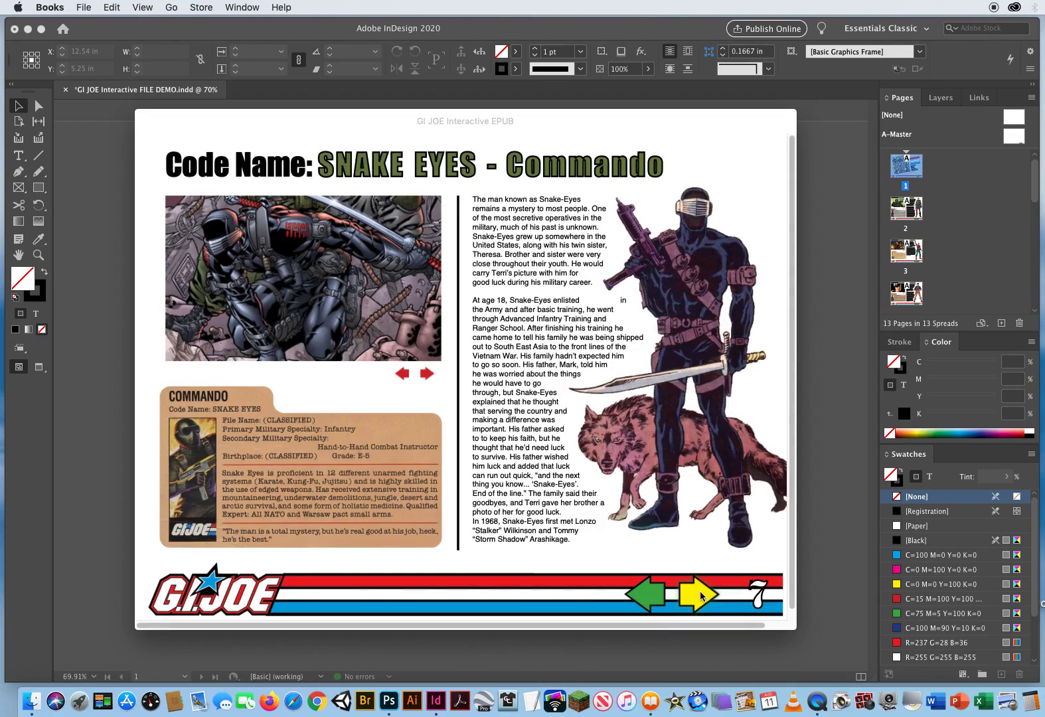
click(700, 595)
click(700, 596)
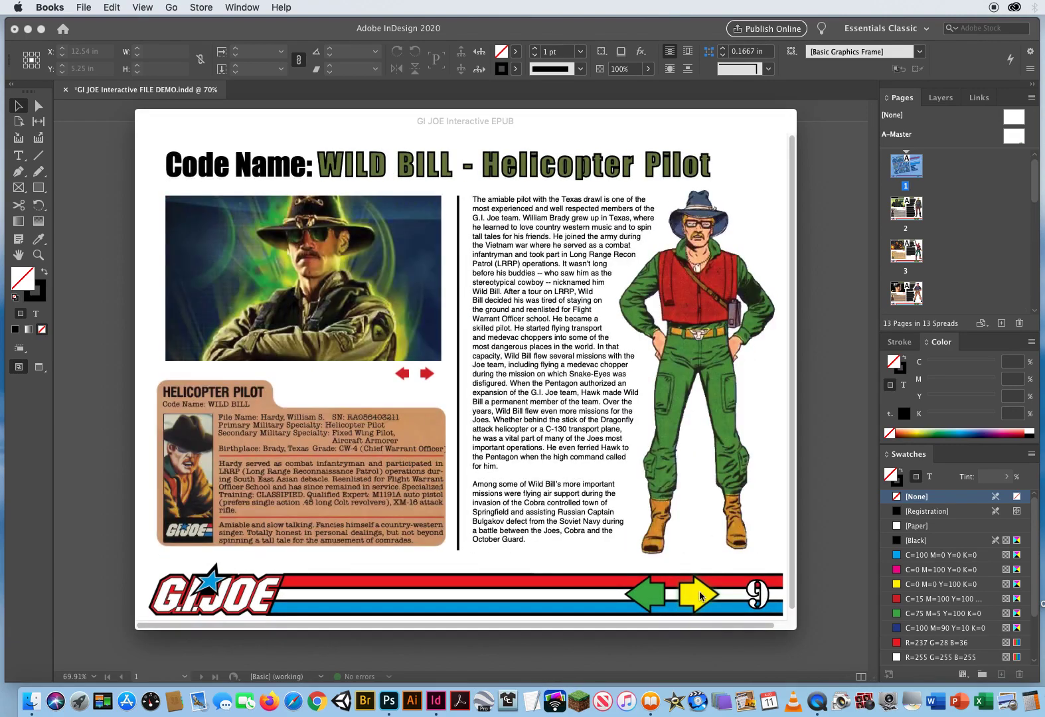
click(700, 595)
click(700, 597)
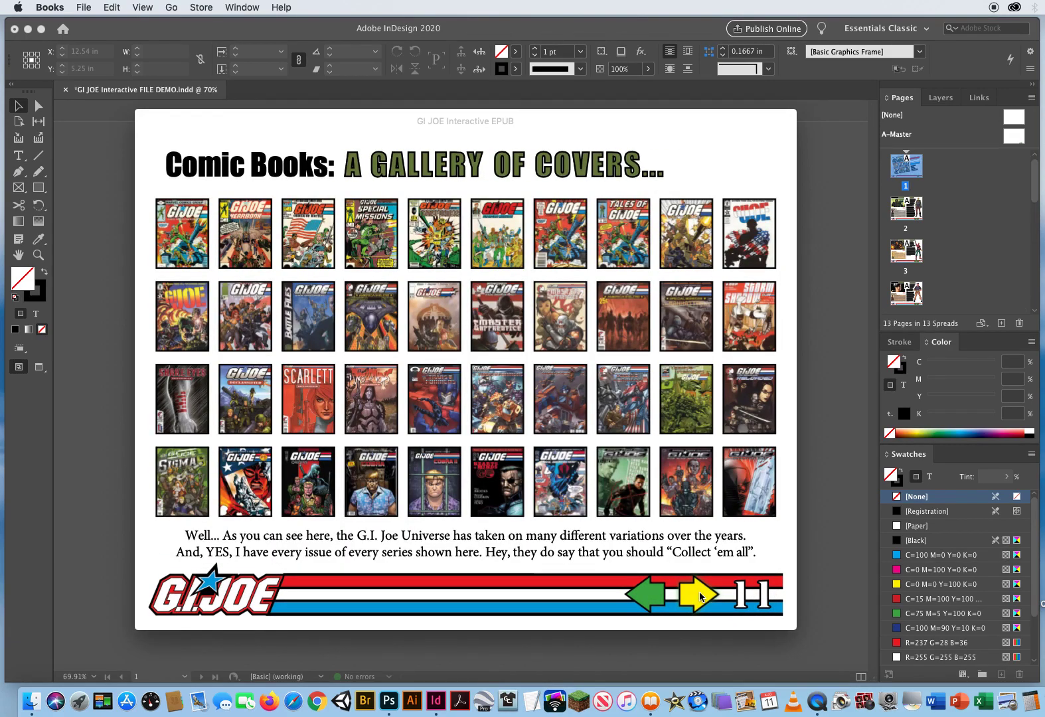
click(700, 596)
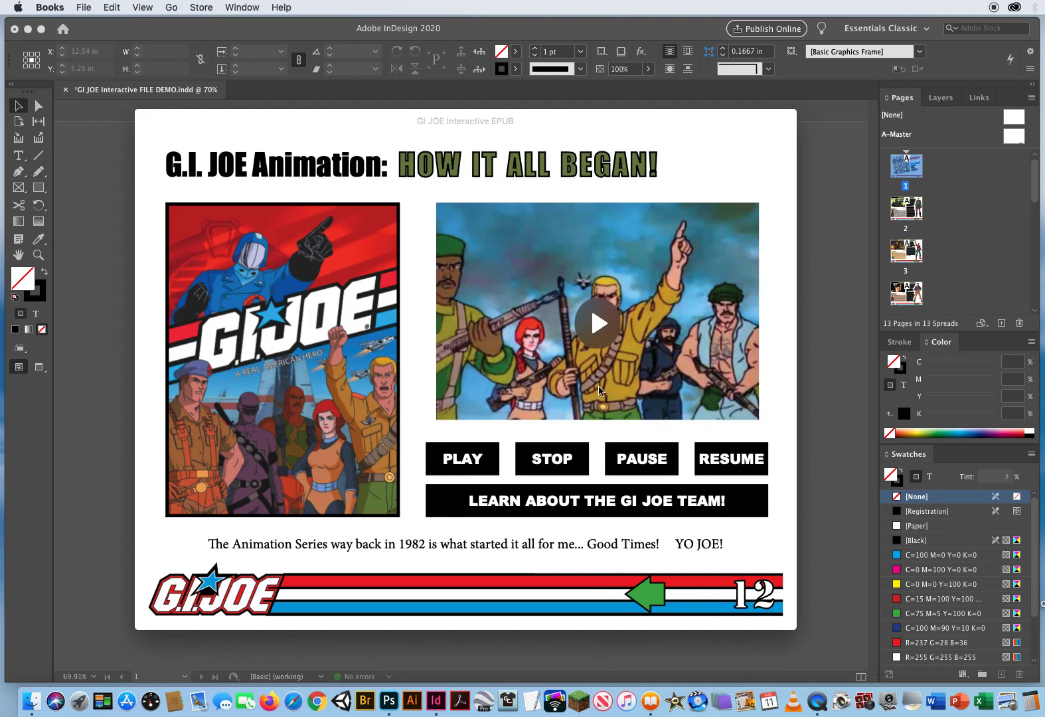
Play and stop the page 12 cartoon video twice using its PLAY and STOP buttons
click(467, 458)
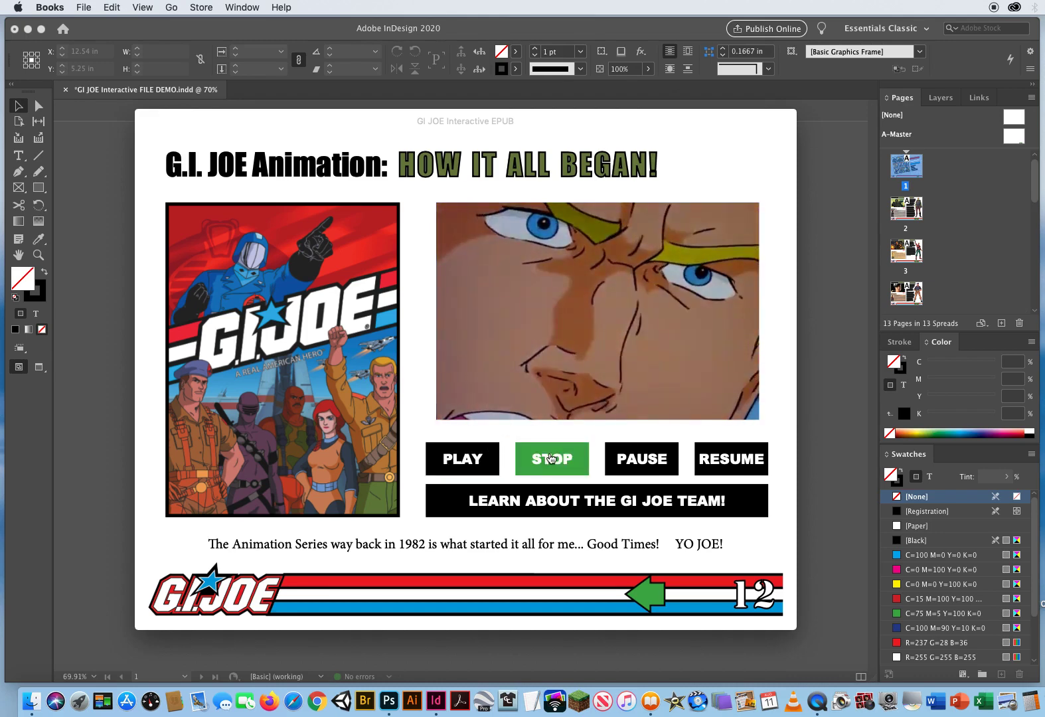
click(549, 457)
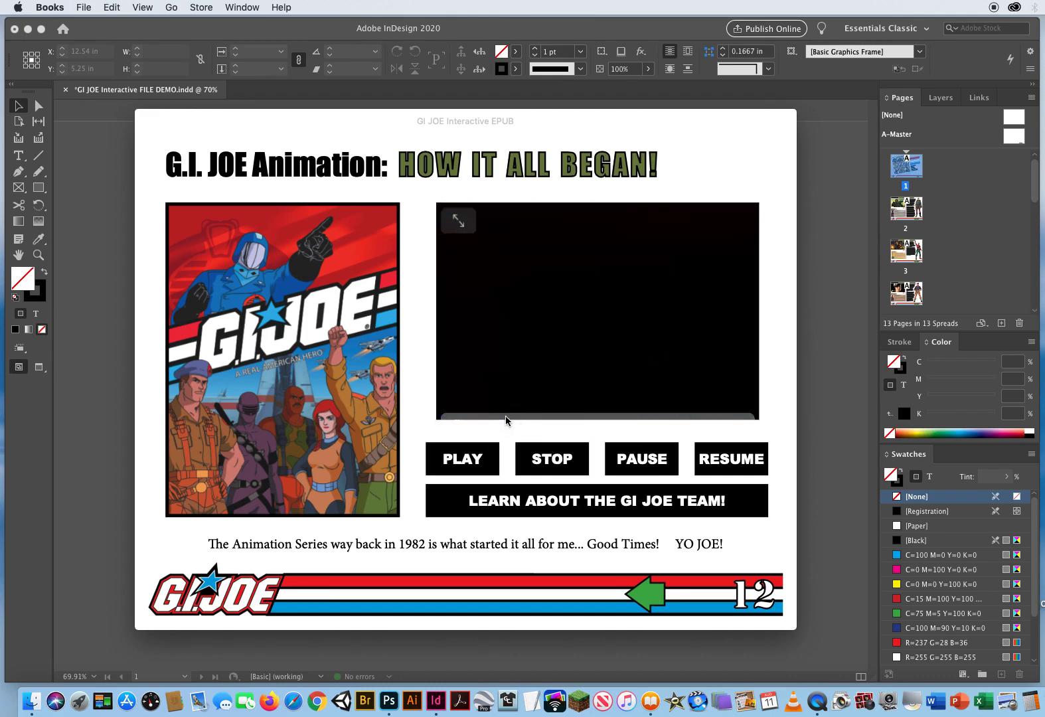
click(505, 399)
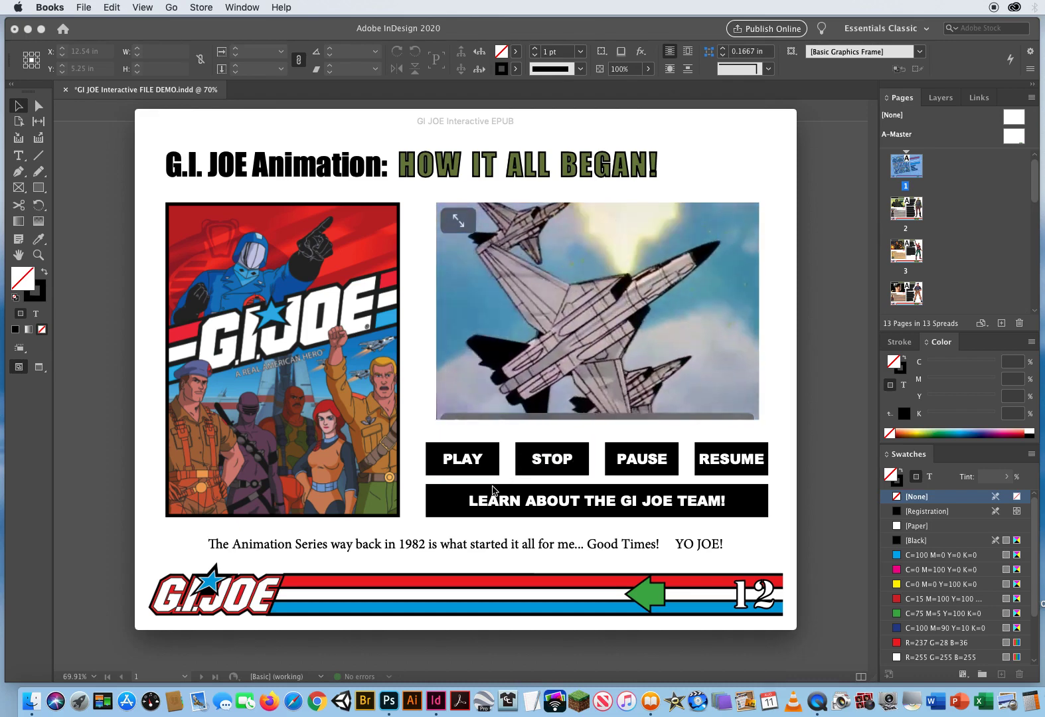
click(530, 462)
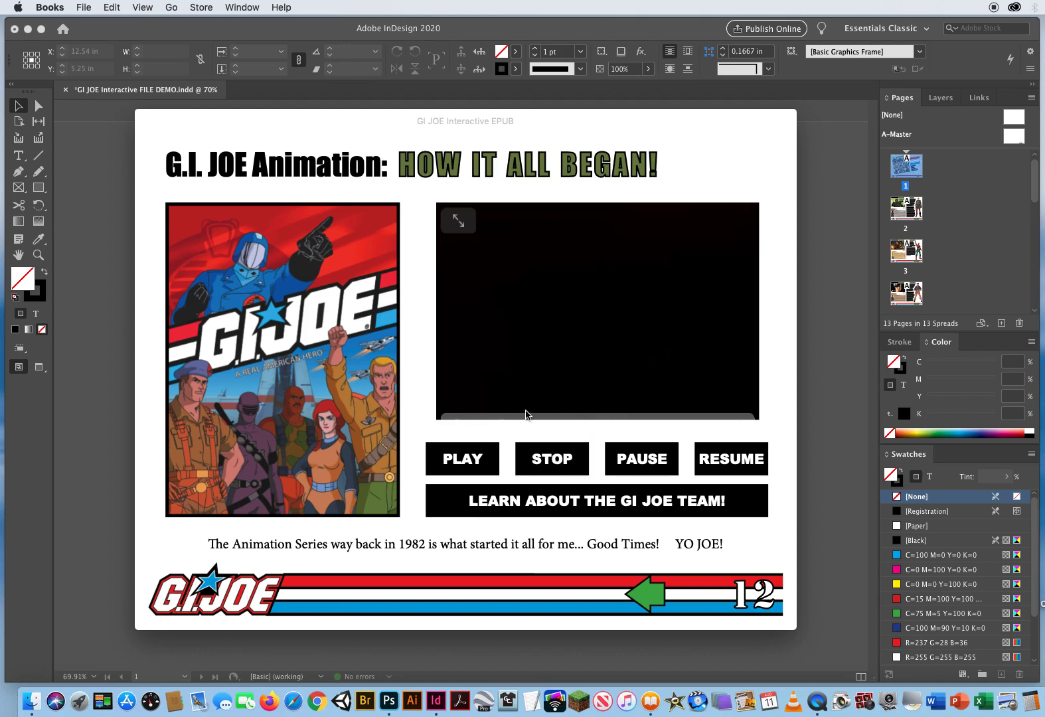
Play the page 12 cartoon, raise the system volume, and resume playback after pausing
click(466, 468)
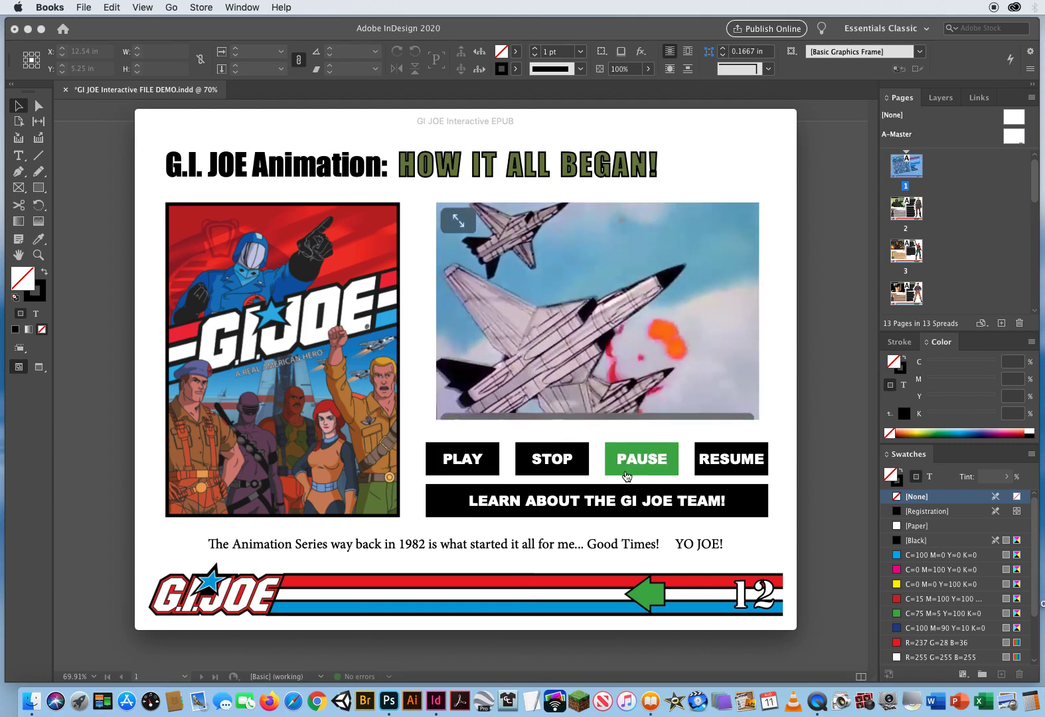
key(XF86AudioRaiseVolume)
key(XF86AudioRaiseVolume)
key(XF86AudioRaiseVolume)
key(XF86AudioRaiseVolume)
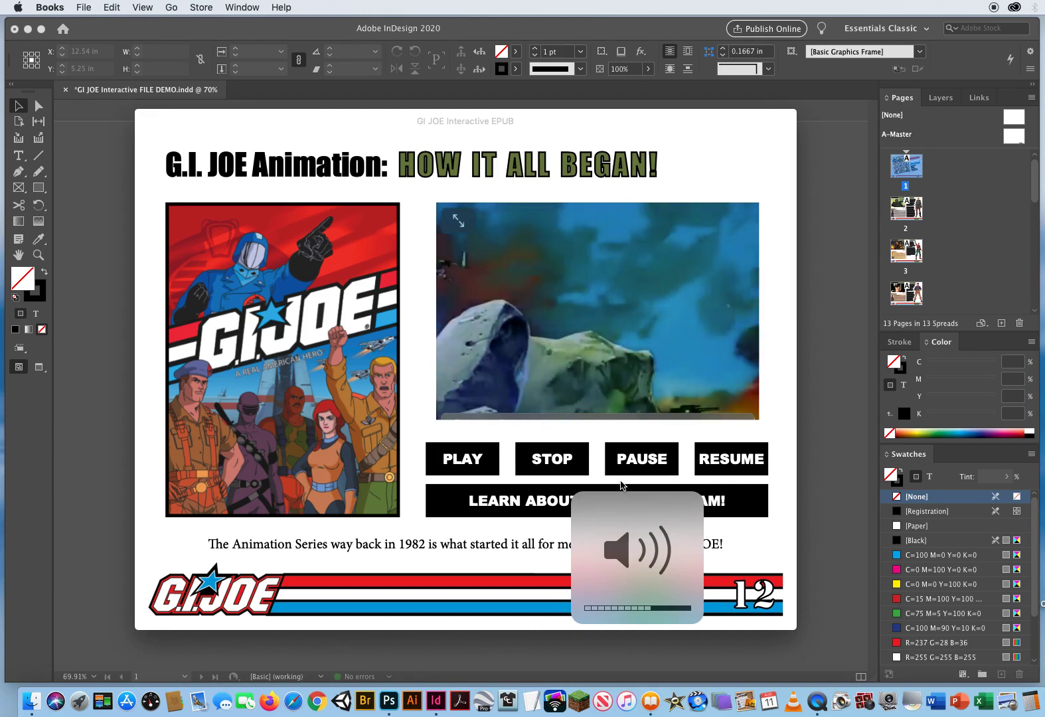
key(XF86AudioRaiseVolume)
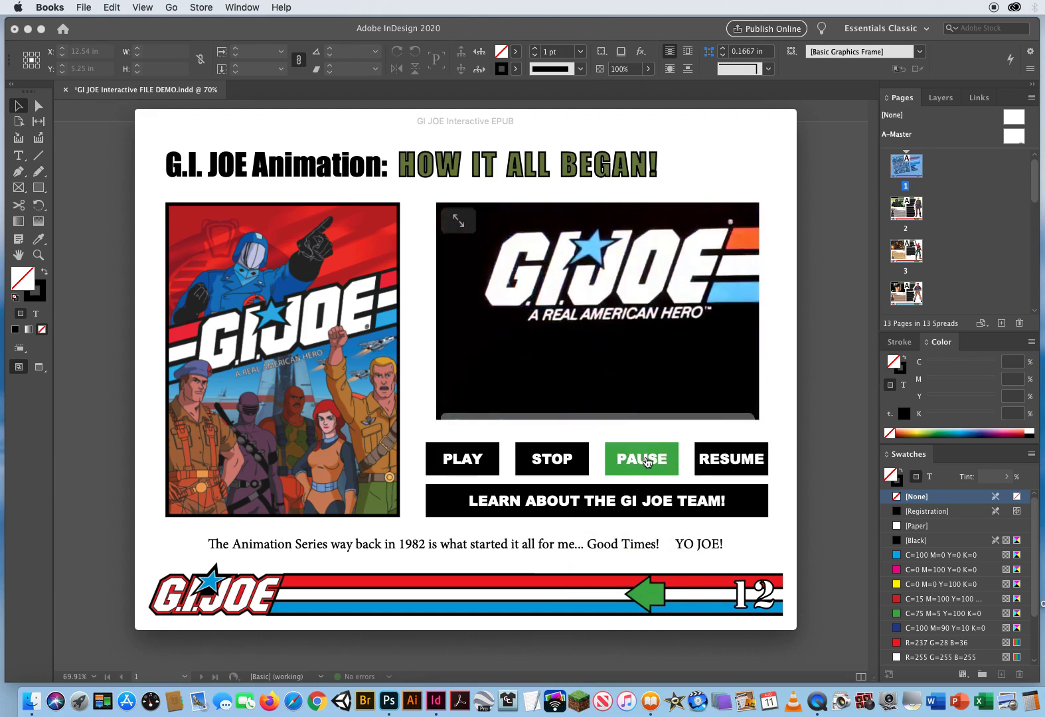
click(711, 458)
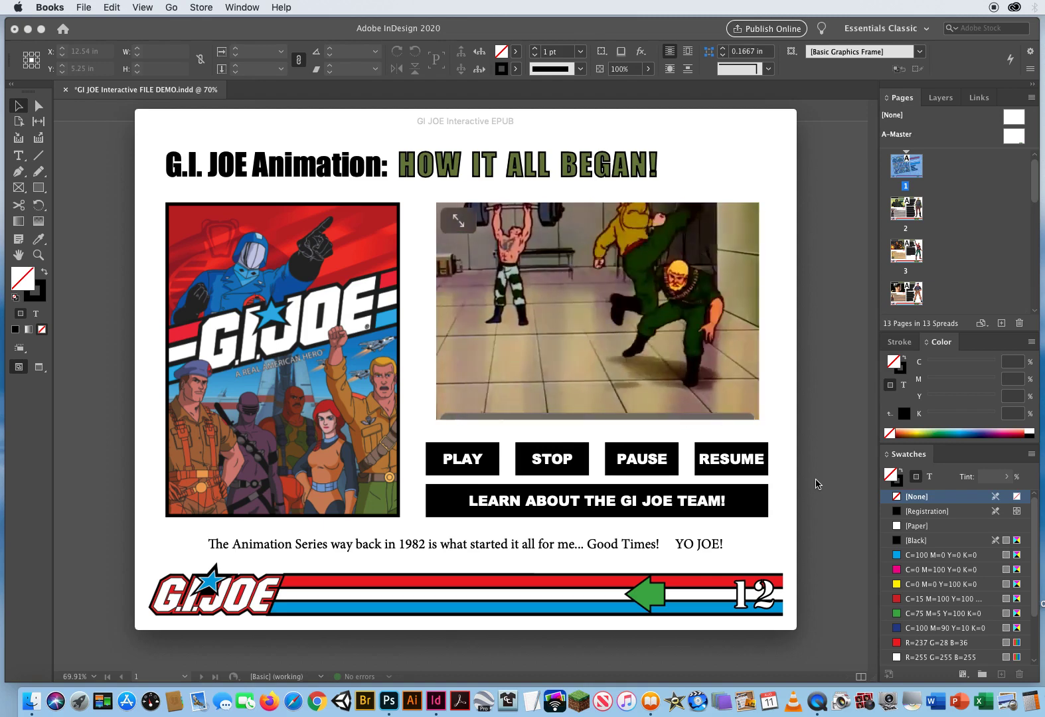
key(XF86AudioRaiseVolume)
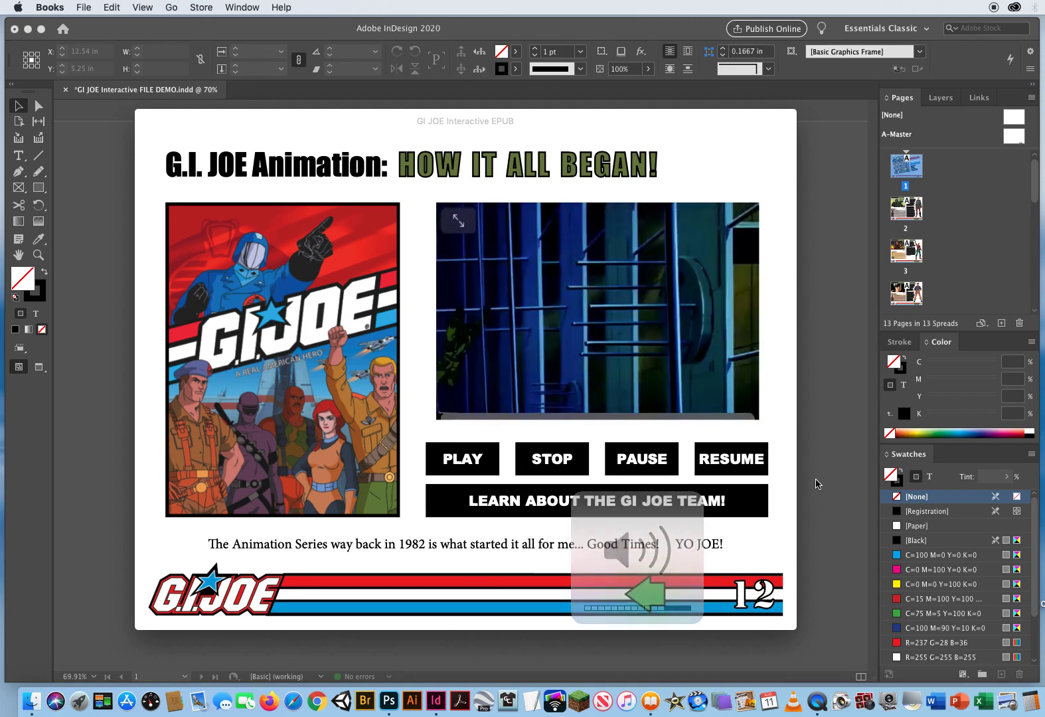